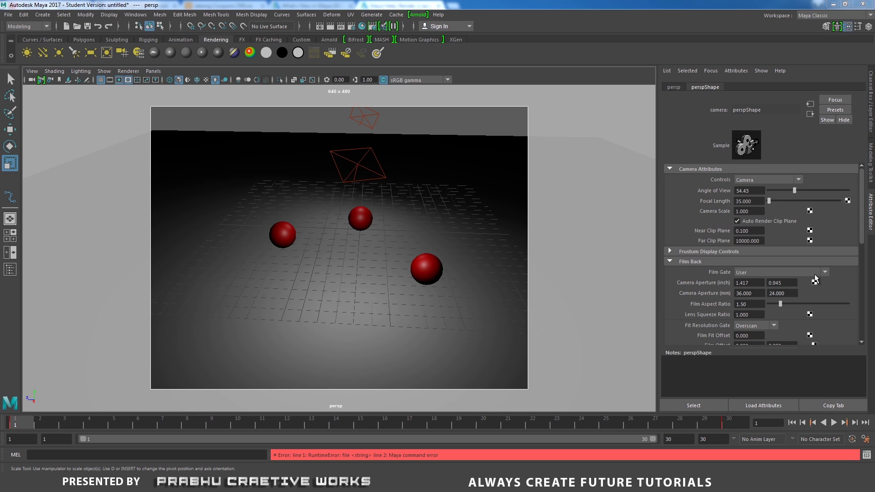
Switch the menu set from Modeling to Rendering and open the Render menu
left_click(35, 26)
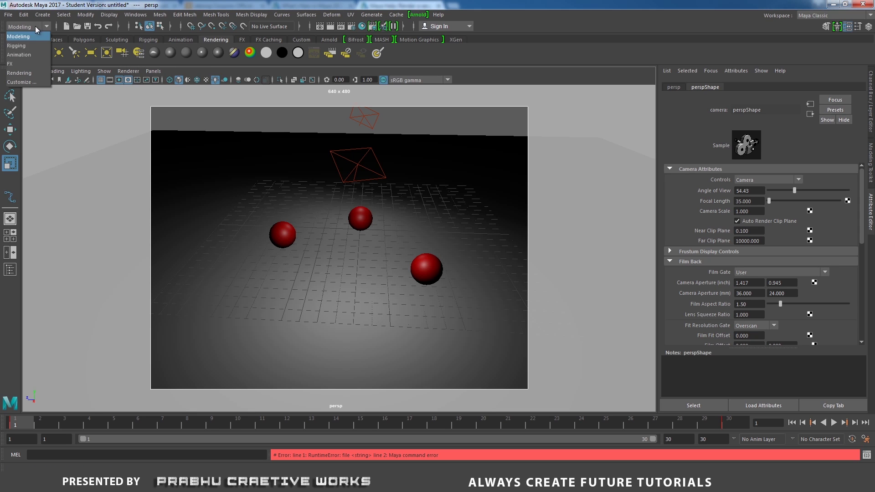
left_click(28, 74)
left_click(238, 14)
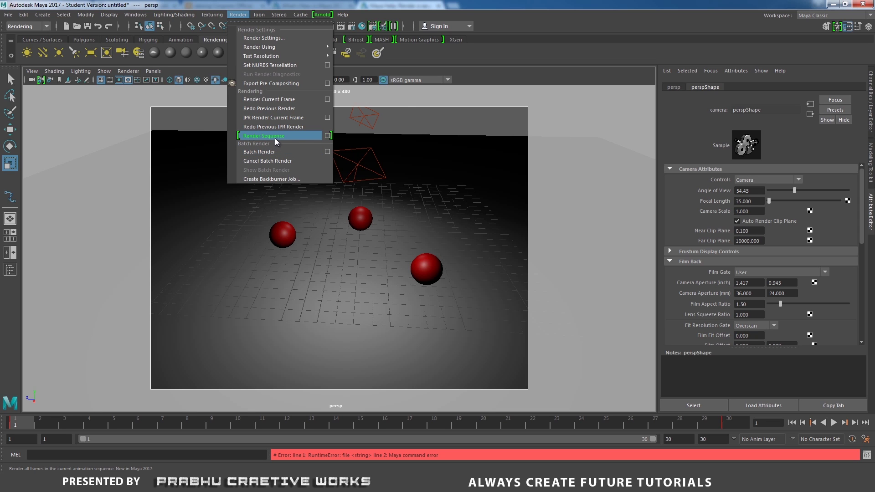
Select the area light above the spheres and play the 30-frame animation to preview it
left_click(469, 70)
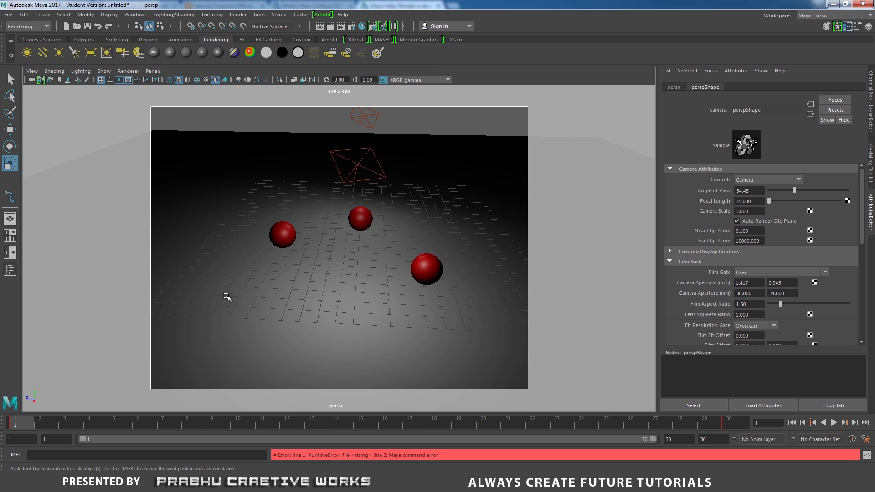
left_click(367, 123)
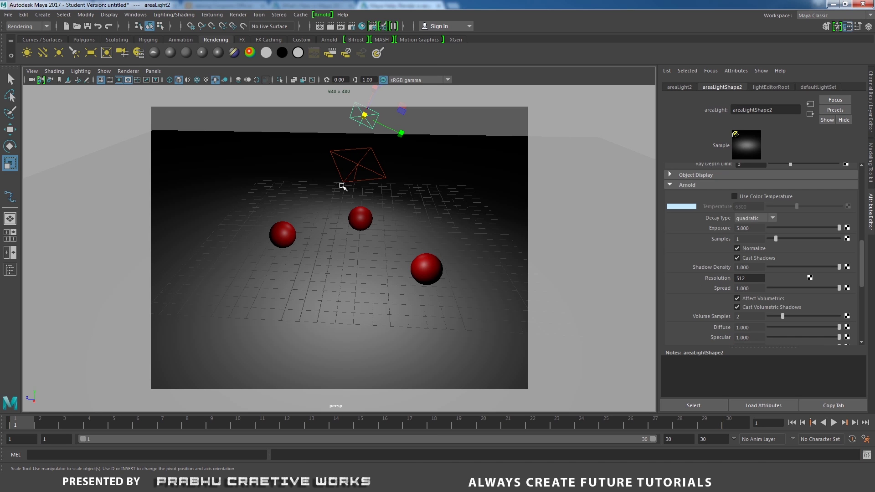
key("alt+v")
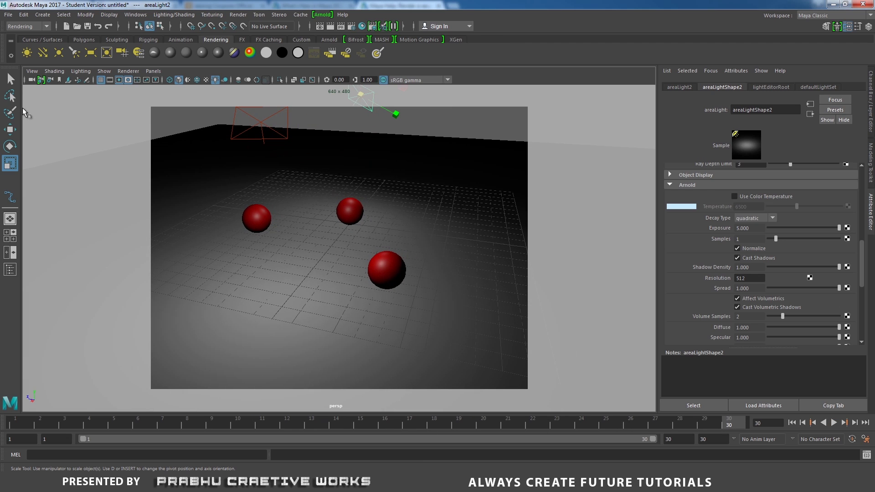
Select the viewport camera through View > Select Camera and replay the animation
left_click(31, 71)
left_click(38, 92)
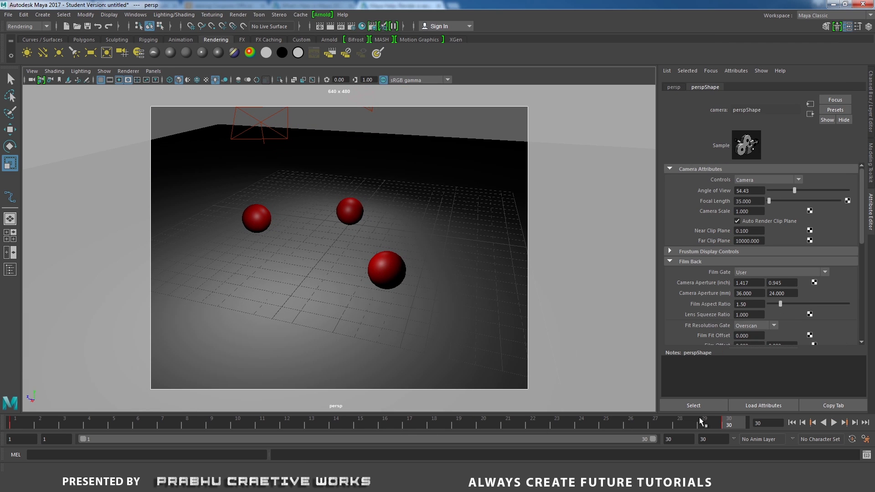
key("alt+v")
key("alt+v")
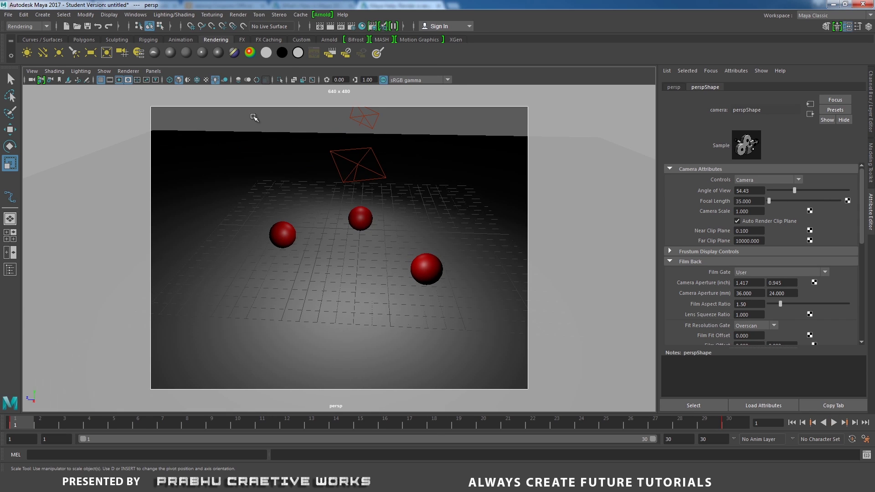
In Render Settings, set the Frame/Animation ext to name_#.ext
left_click(352, 27)
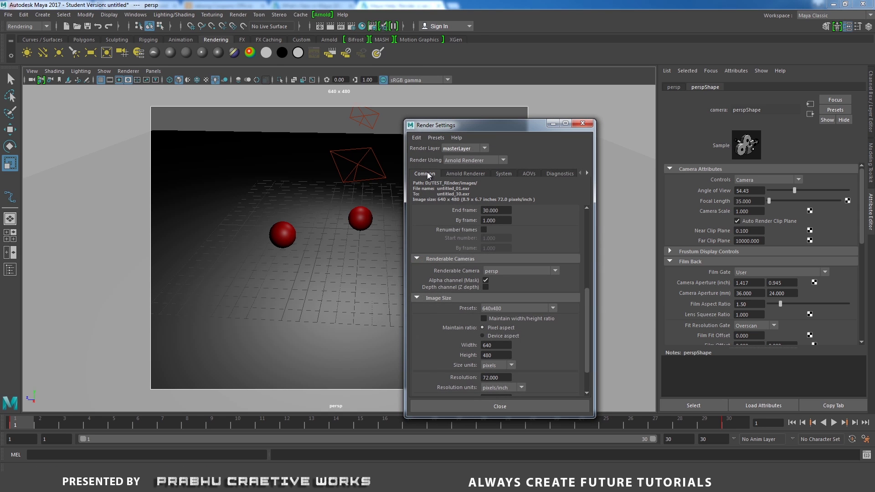
left_click_drag(592, 284, 590, 213)
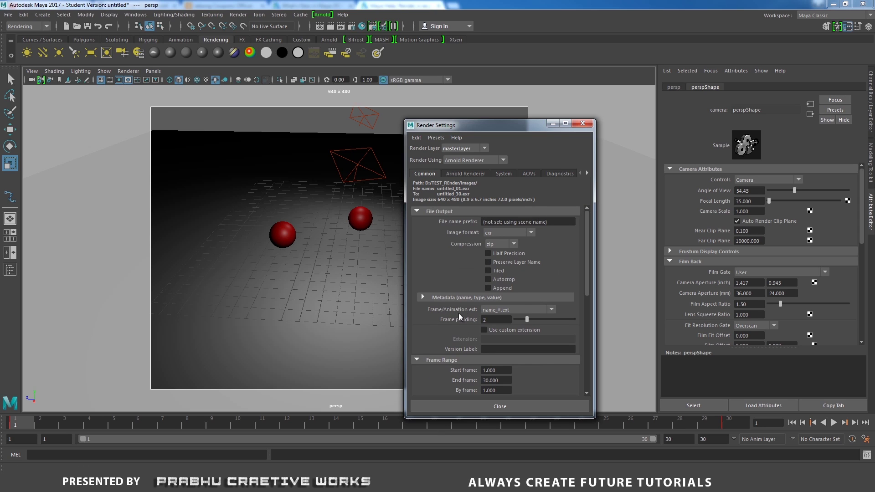
left_click(496, 310)
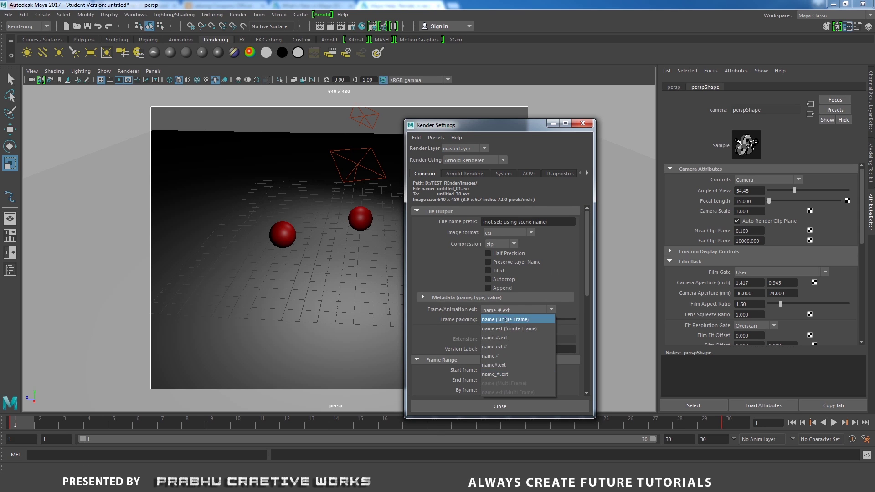
left_click(502, 318)
left_click(527, 311)
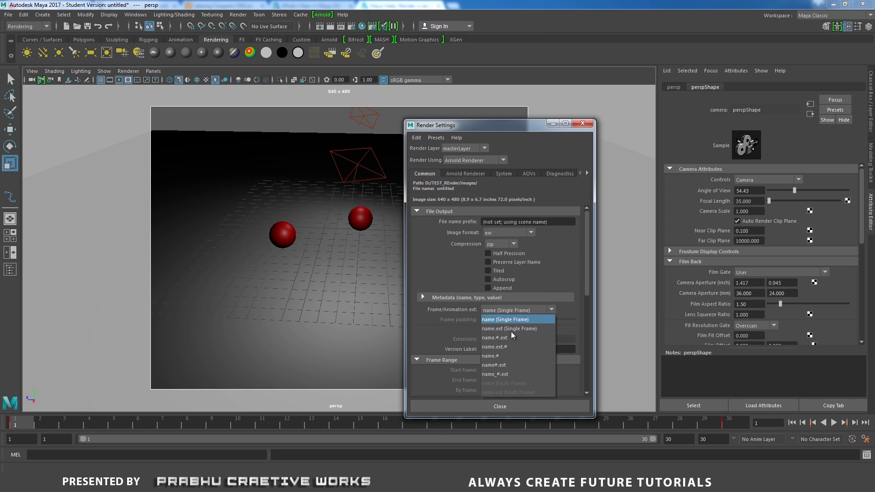
left_click(500, 374)
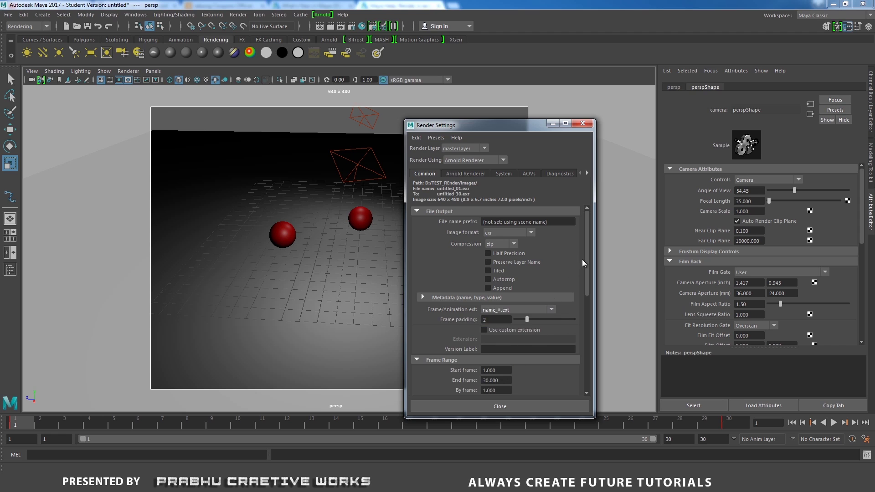
Confirm the render range runs from start frame 1 to end frame 30
scroll(585, 288, "down", 1)
scroll(585, 301, "down", 4)
left_click(489, 238)
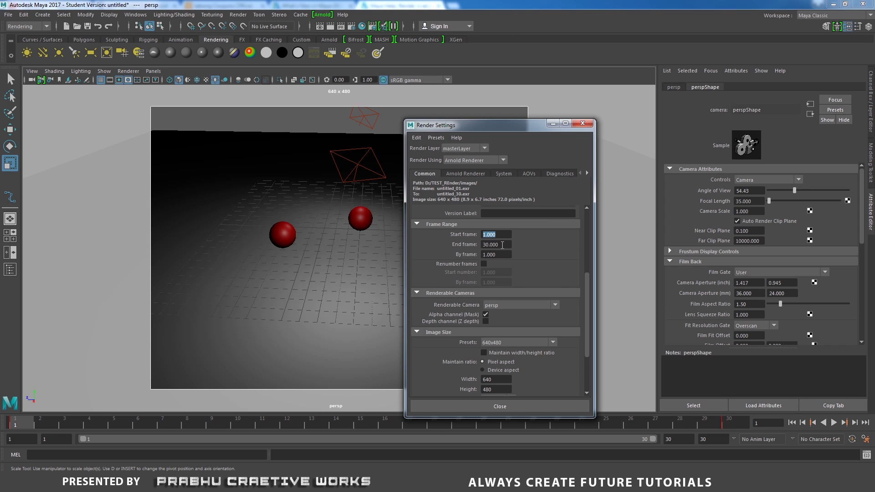
left_click(503, 245)
left_click_drag(585, 293, 589, 322)
Keep persp as the renderable camera and 640x480 image size, then close Render Settings
left_click(500, 232)
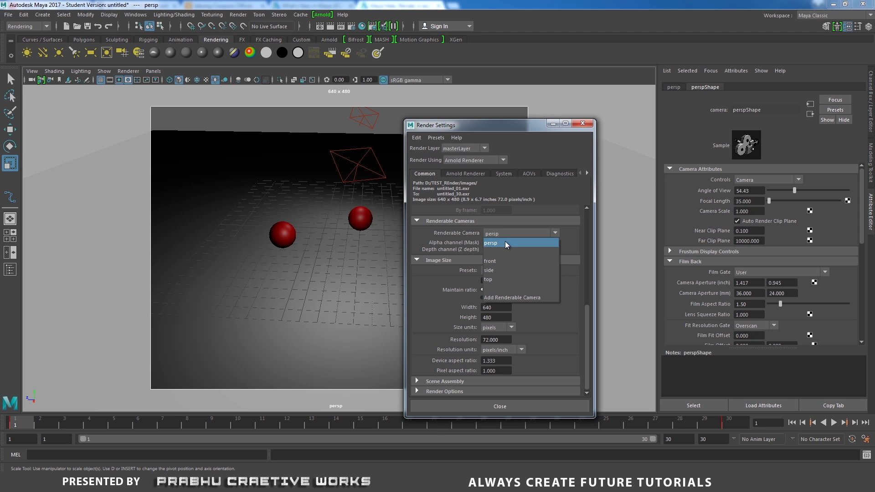
left_click(506, 243)
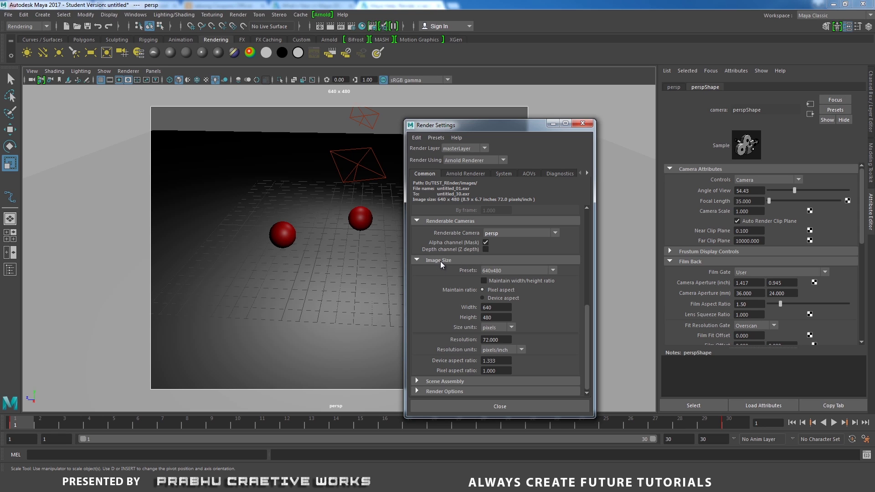
left_click(502, 269)
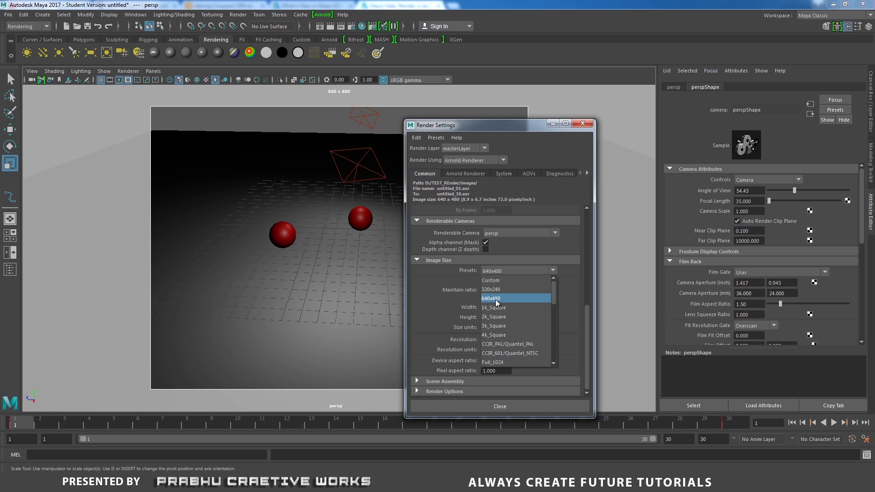
left_click(497, 299)
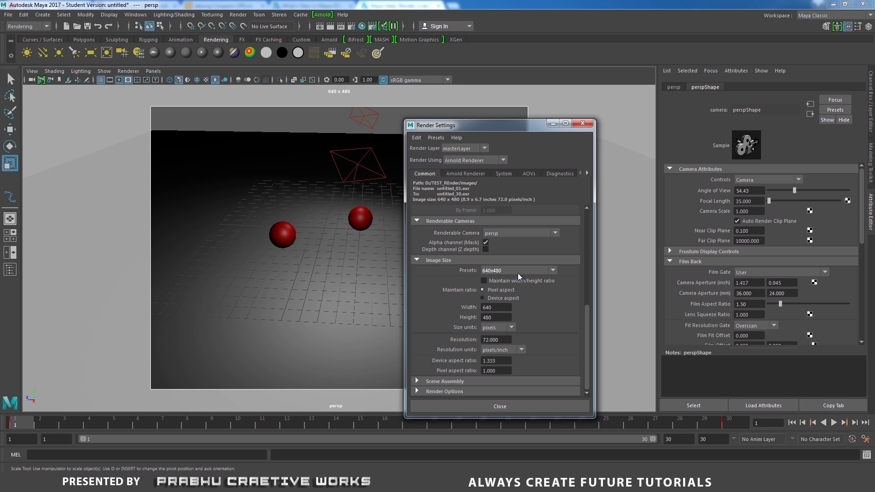
left_click(491, 405)
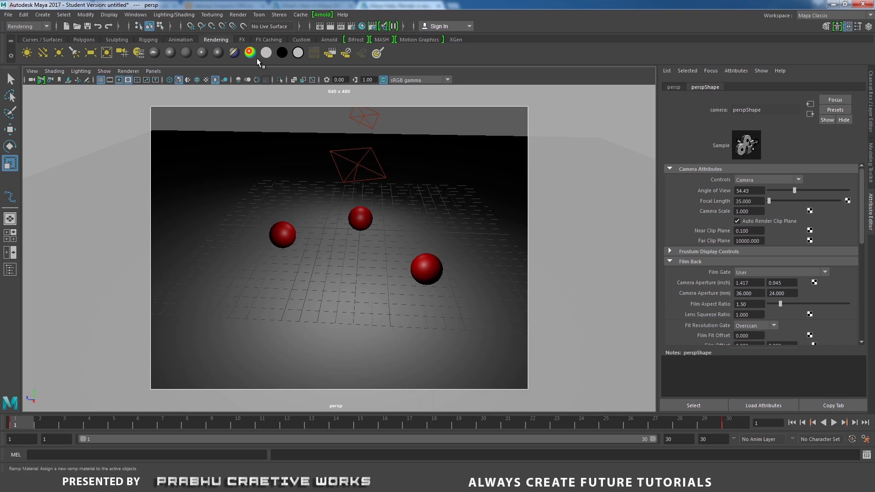
Render frames 1–30 with Render Sequence, adding every frame, layer and camera to Render View
left_click(240, 16)
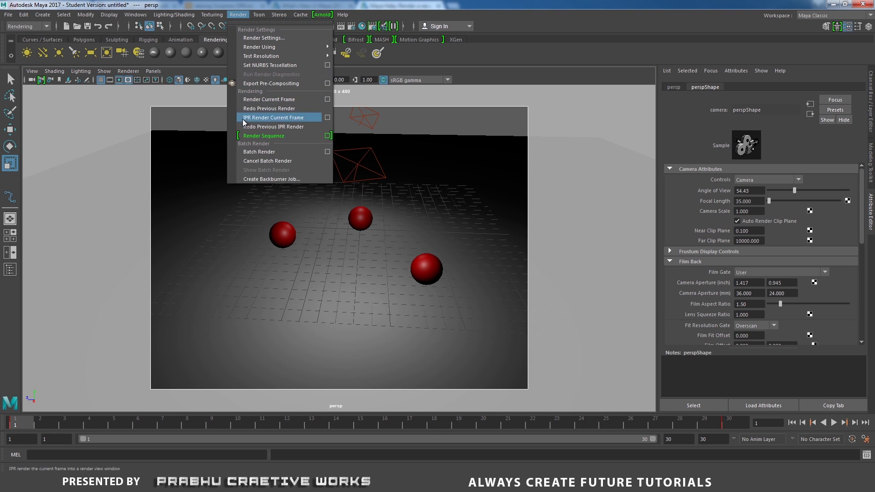
left_click(327, 136)
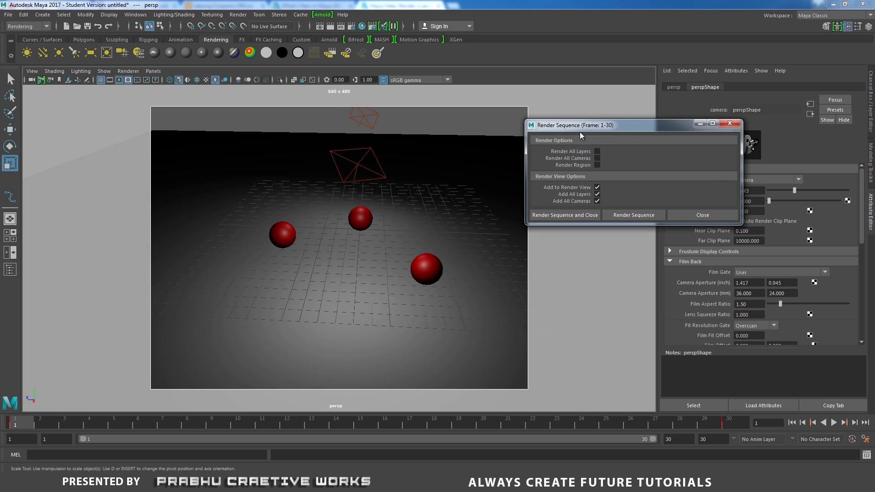
left_click_drag(580, 133, 555, 124)
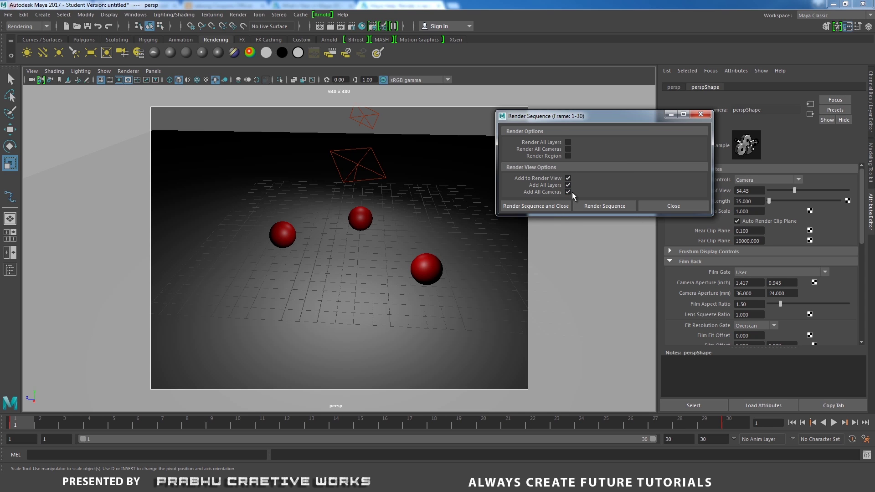
left_click(541, 207)
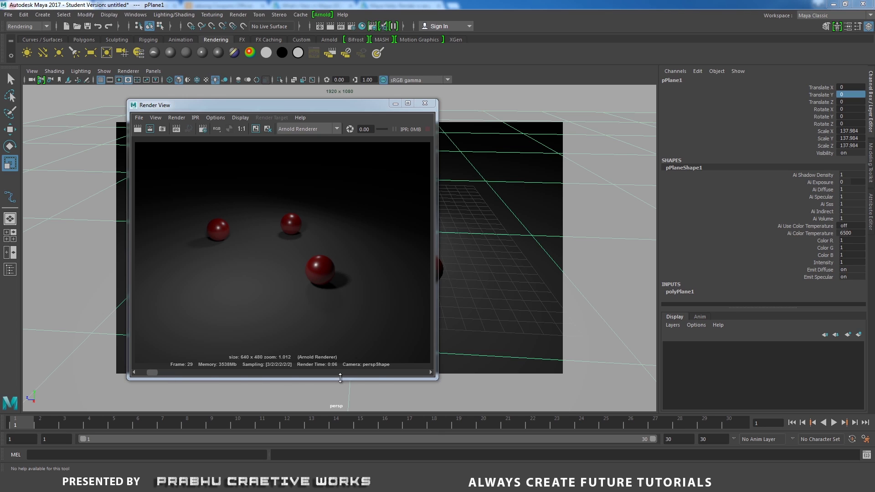
Scrub the Render View image history to compare rendered frames, then reopen the Render menu
left_click_drag(152, 372, 404, 376)
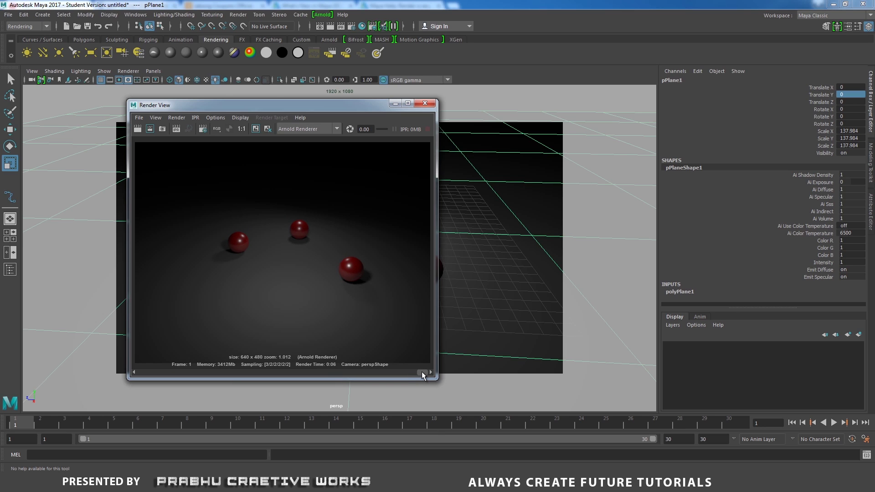
left_click_drag(422, 373, 404, 373)
left_click(238, 15)
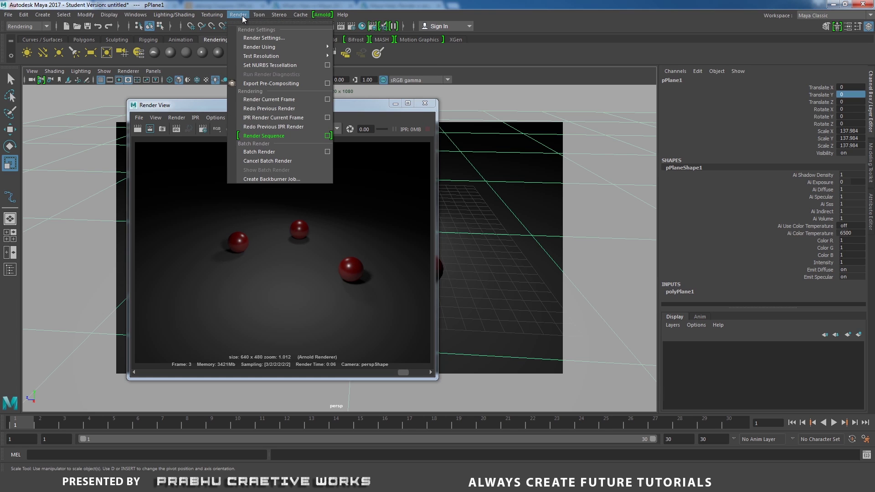